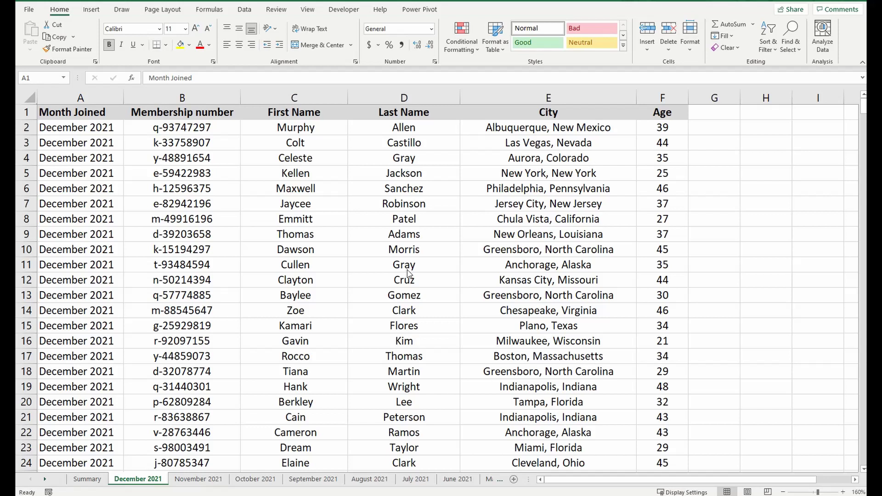
Step: Look through the November, October and December 2021 membership sheets
click(198, 480)
click(255, 482)
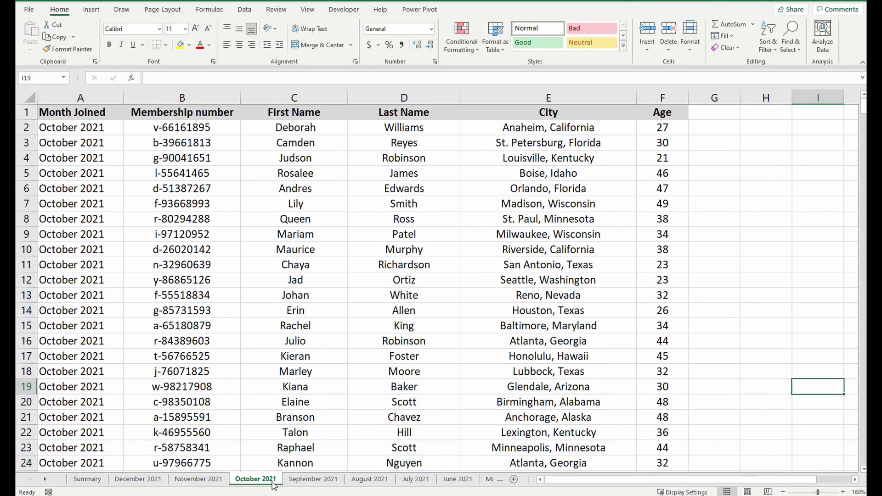
click(138, 480)
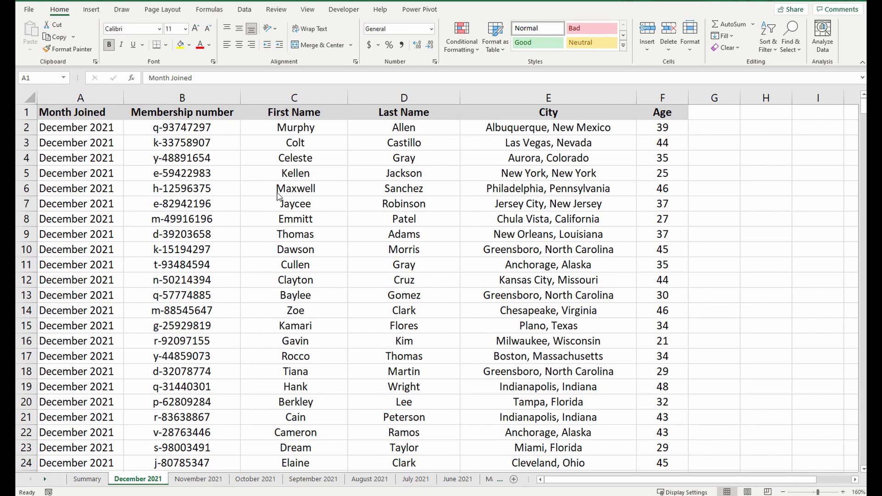
scroll(178, 235, down, 6)
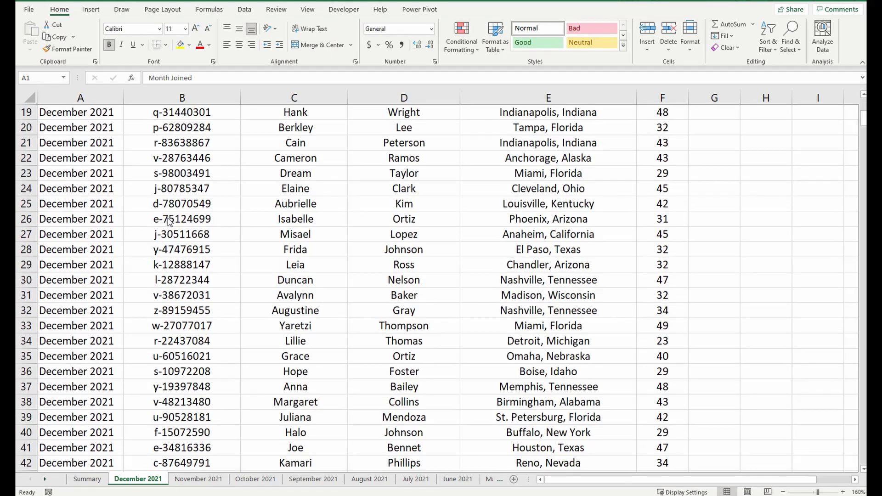
scroll(169, 222, up, 5)
scroll(169, 222, up, 1)
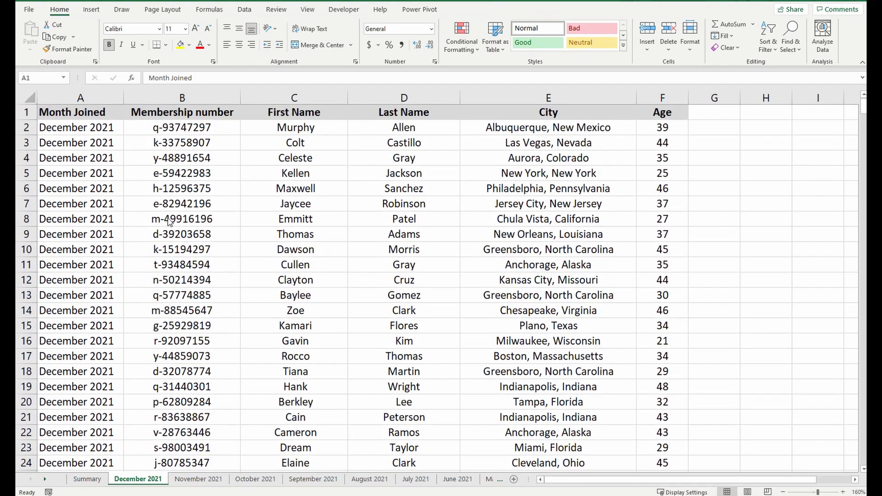
Step: Recheck November and October 2021, then scroll the sheet tabs to show older months
click(197, 478)
click(255, 479)
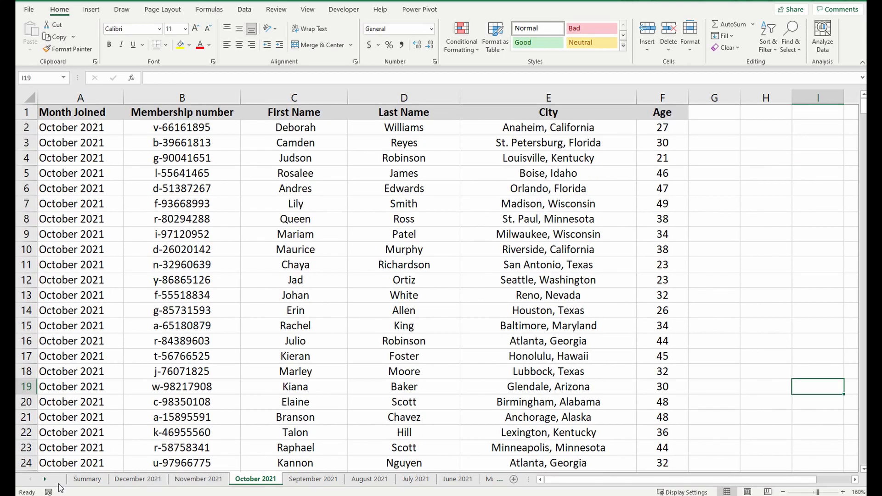
click(45, 479)
click(45, 479)
click(45, 480)
click(45, 479)
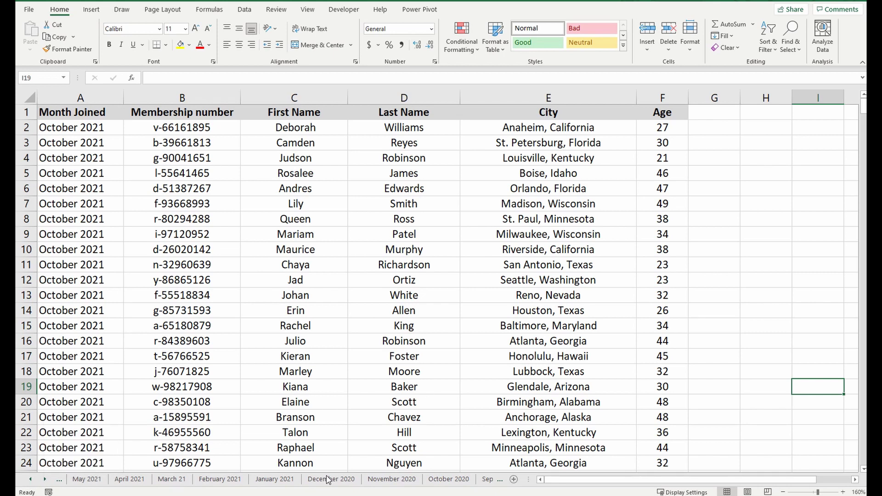
Step: Scroll the tabs back to the newest months and open the header-only Summary sheet
click(30, 479)
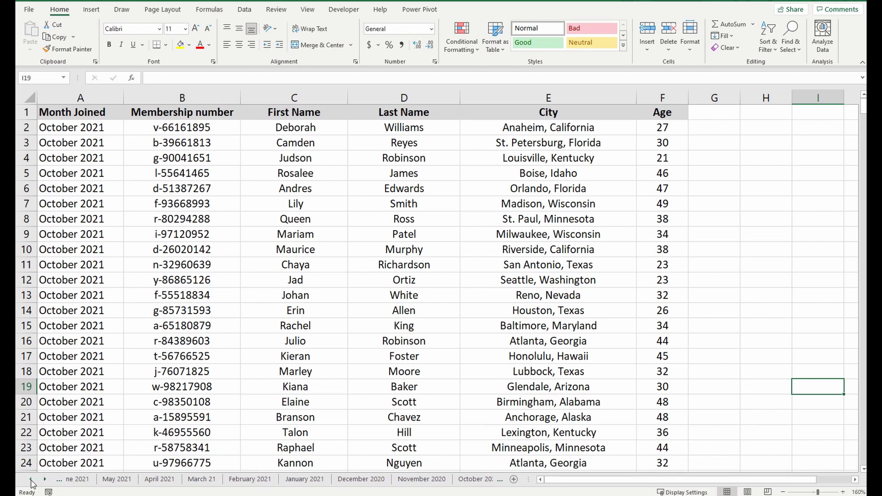
click(31, 480)
click(30, 479)
click(30, 479)
click(30, 480)
click(30, 479)
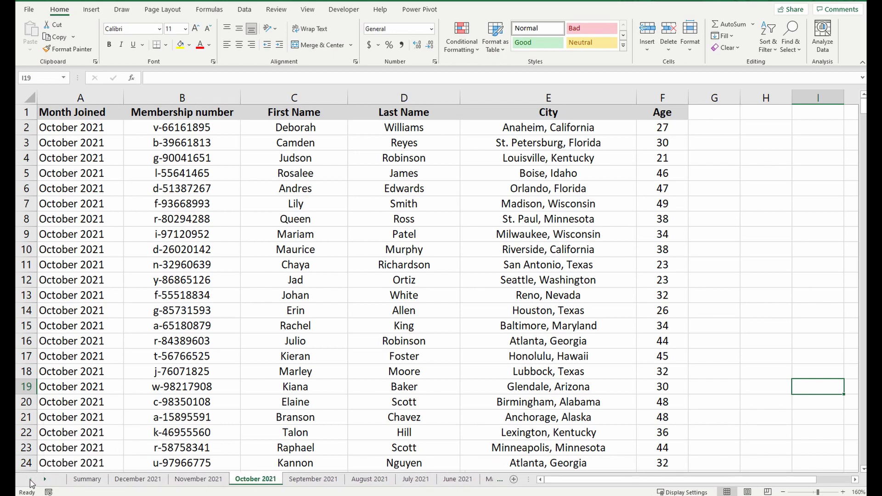
click(87, 479)
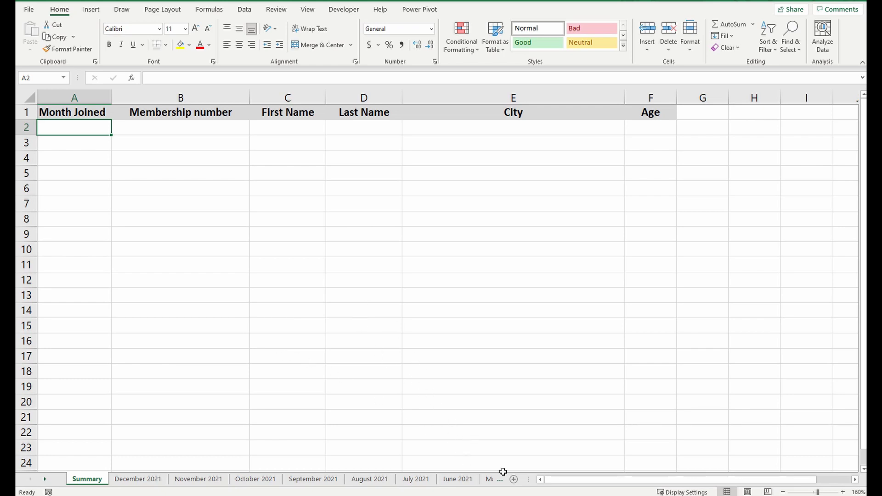
Step: In Book2, import the Membership lists workbook using Get Data > From File > From Workbook
click(536, 467)
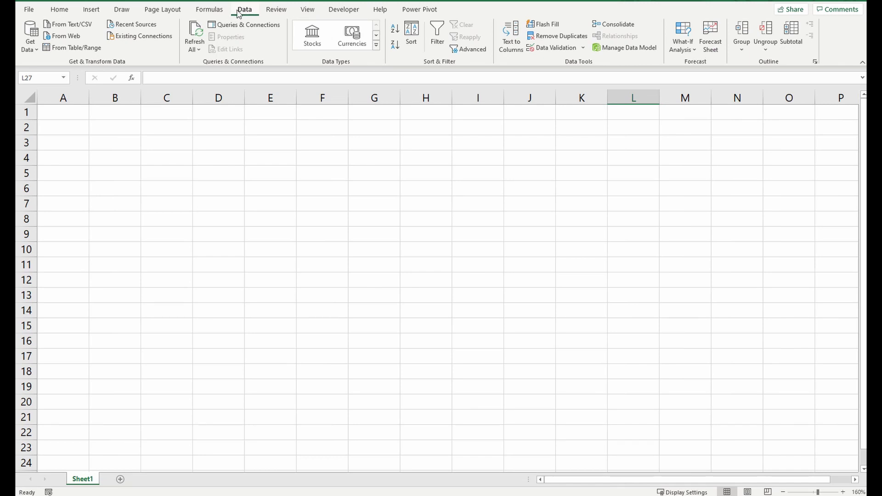
click(29, 44)
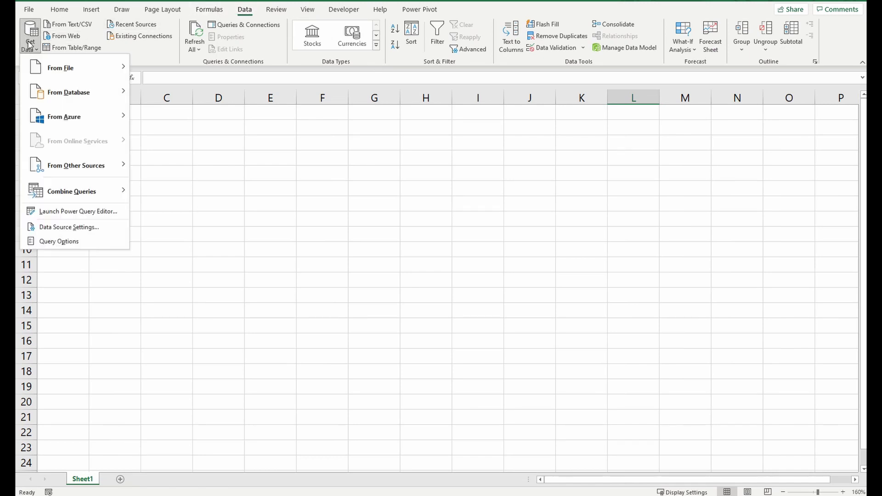
mouse_move(69, 68)
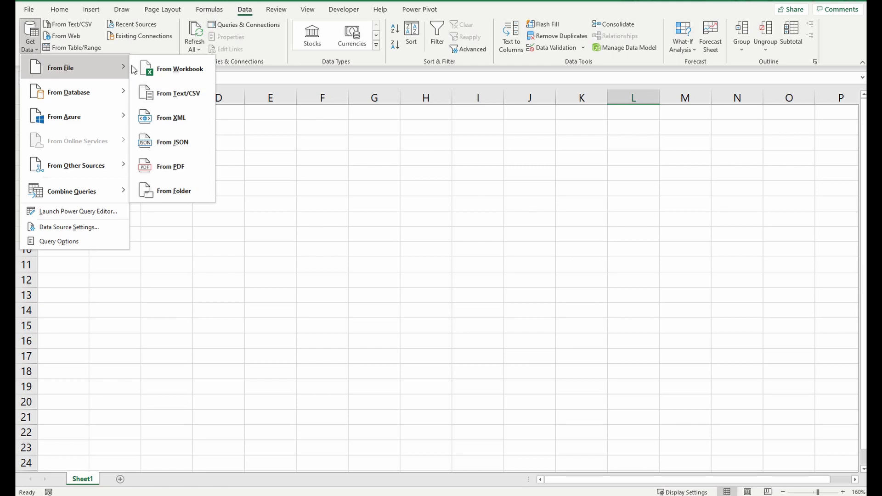
click(186, 70)
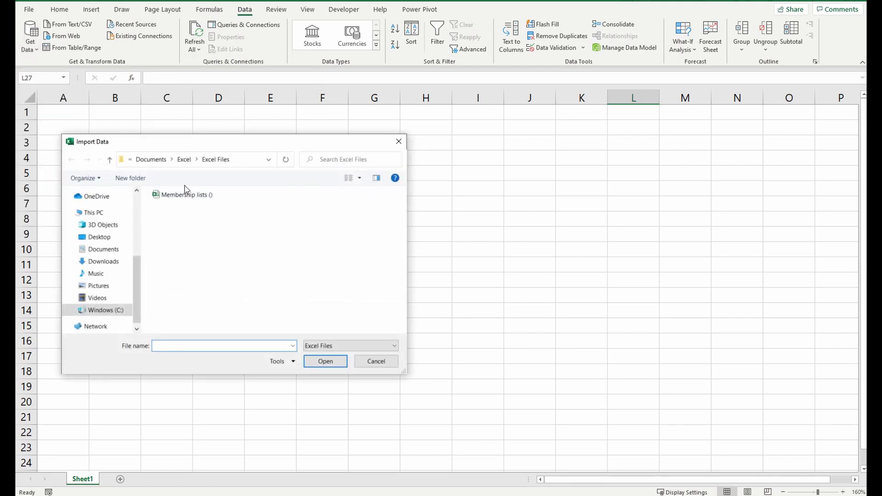
click(187, 194)
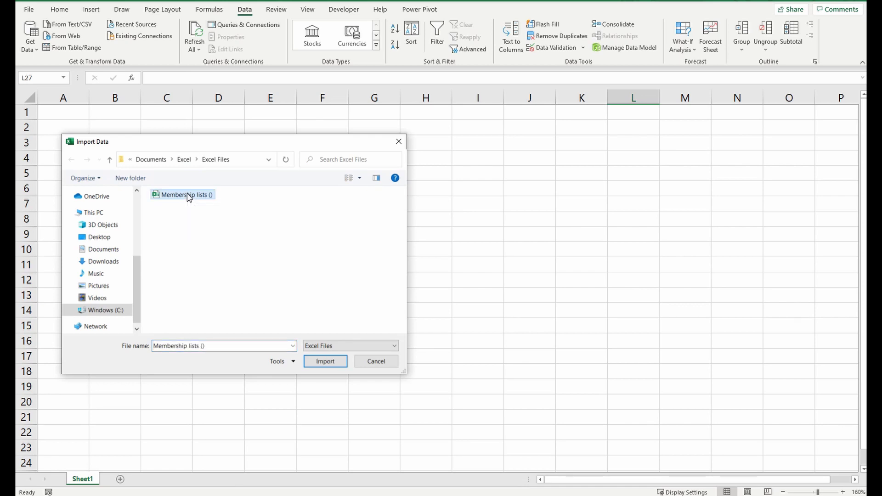
click(325, 361)
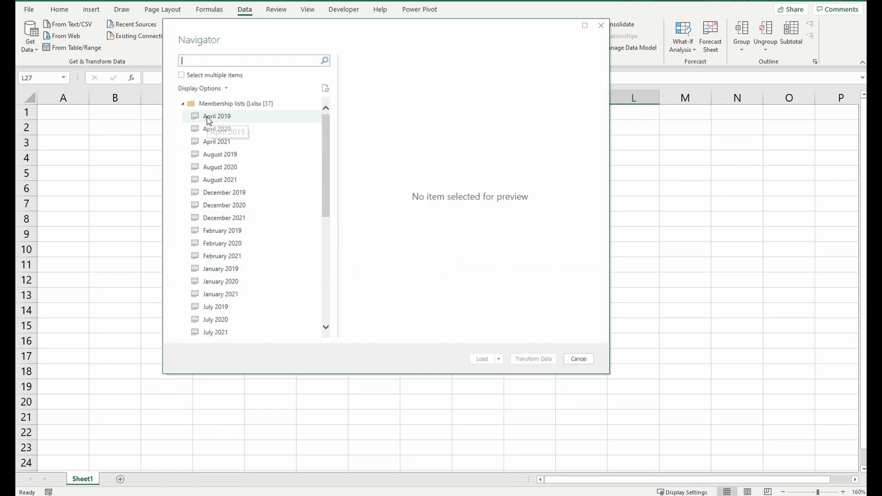
Step: Turn on Select multiple items and tick every sheet from April 2019 down to Summary
click(182, 77)
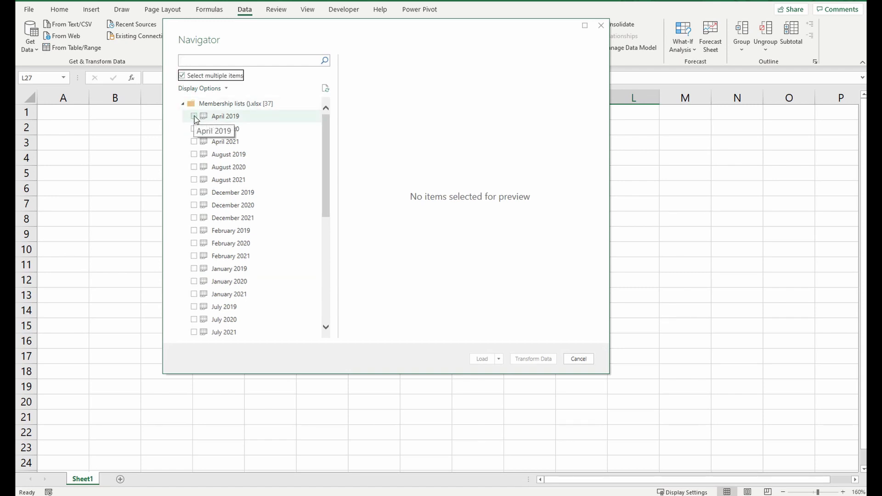
click(195, 116)
click(193, 129)
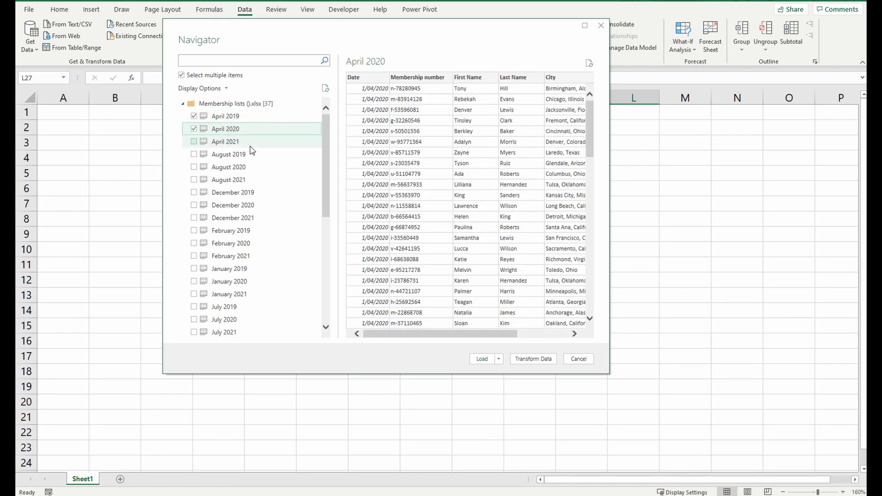
drag(327, 139, 324, 248)
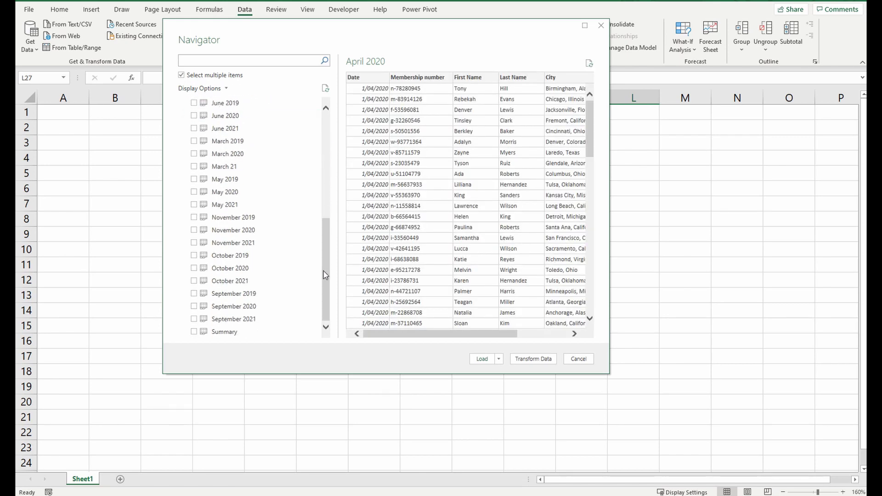
shift+click(194, 332)
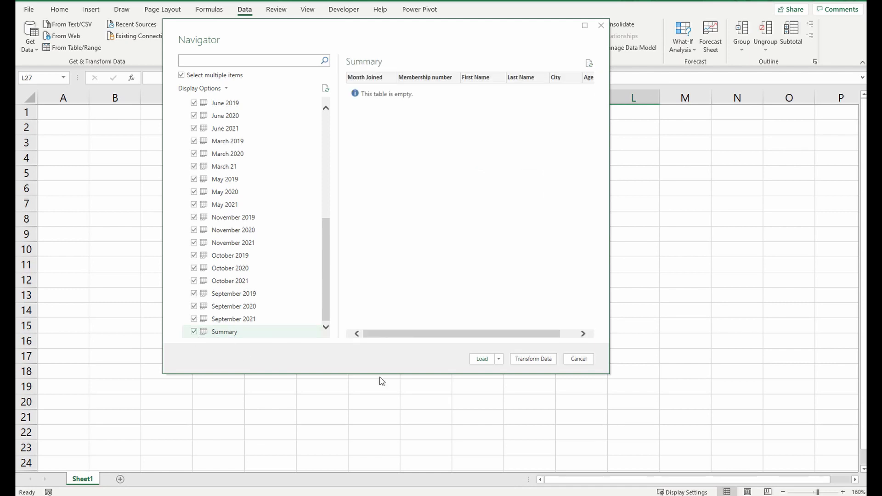
Step: Transform the 37 selected sheets in Power Query and scroll the Queries pane to Summary
click(534, 360)
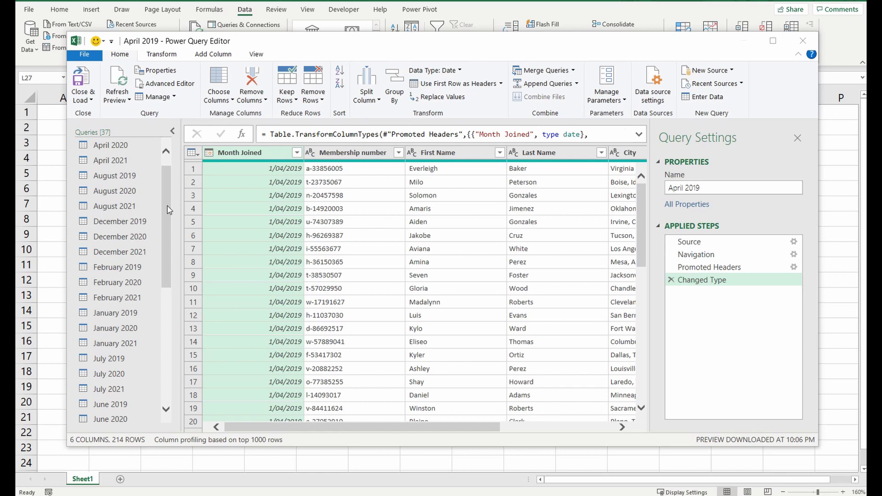
drag(167, 206, 160, 345)
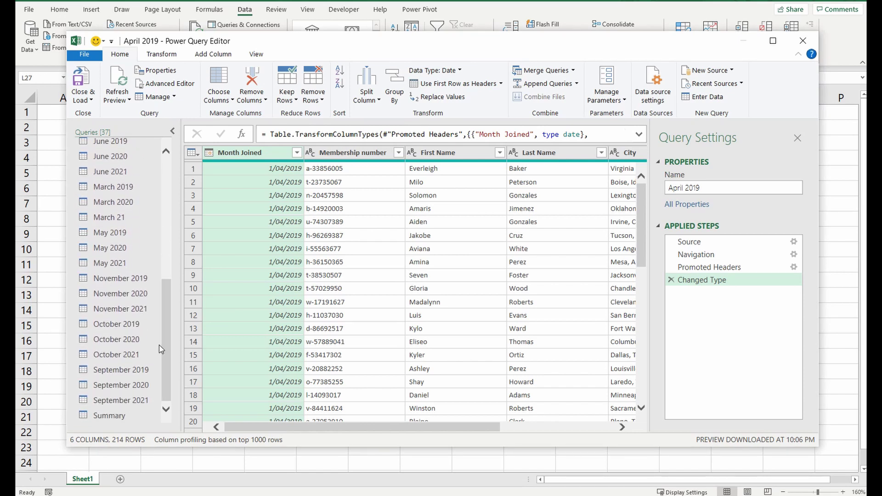
Step: Select the Summary query and start Append Queries on it
click(106, 416)
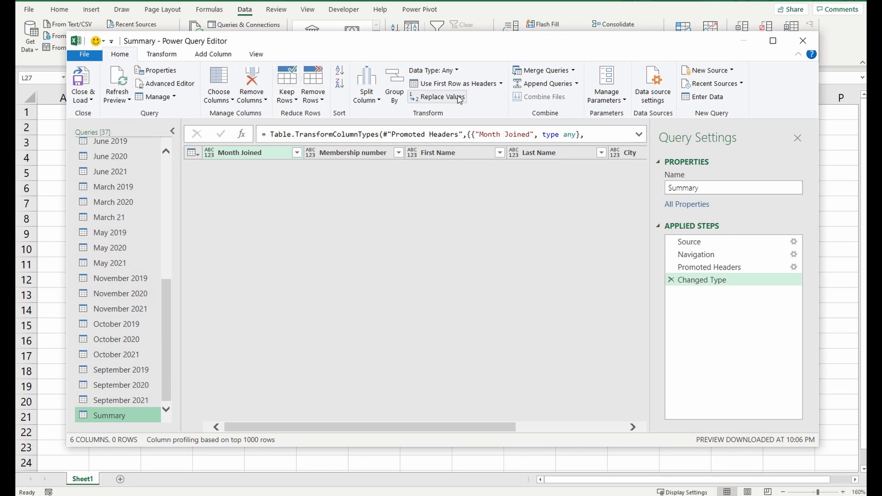
click(542, 85)
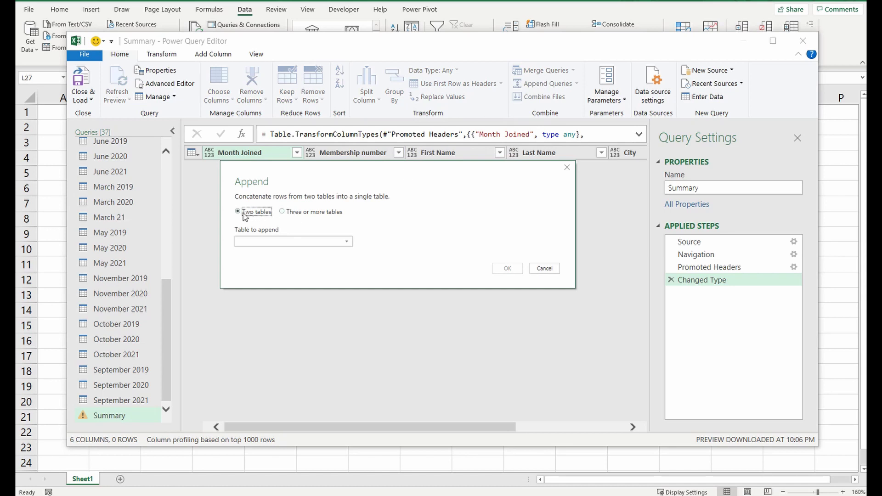
Step: Choose Three or more tables and add April 2019 through September 2021 to the append list
click(283, 212)
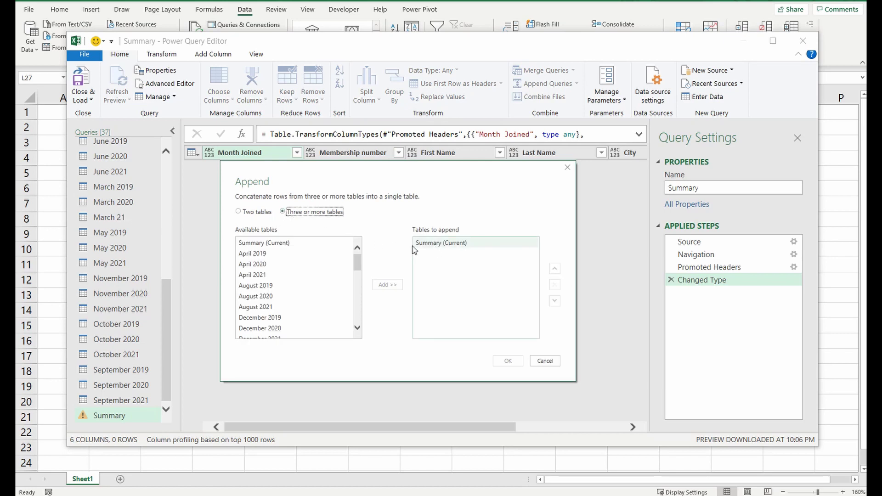
click(267, 255)
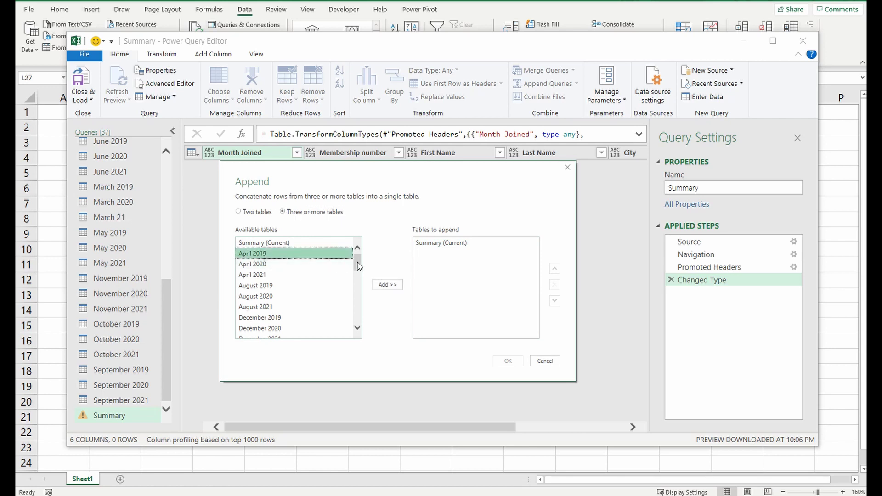
drag(354, 262, 356, 315)
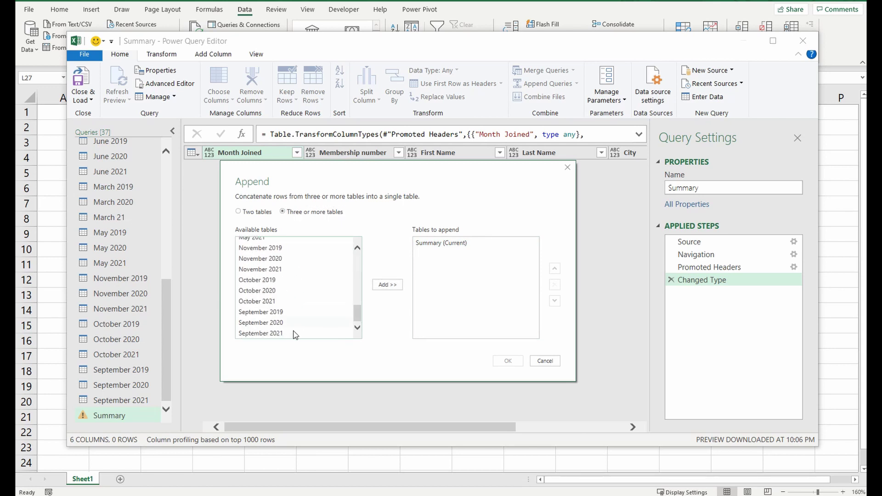
shift+click(270, 334)
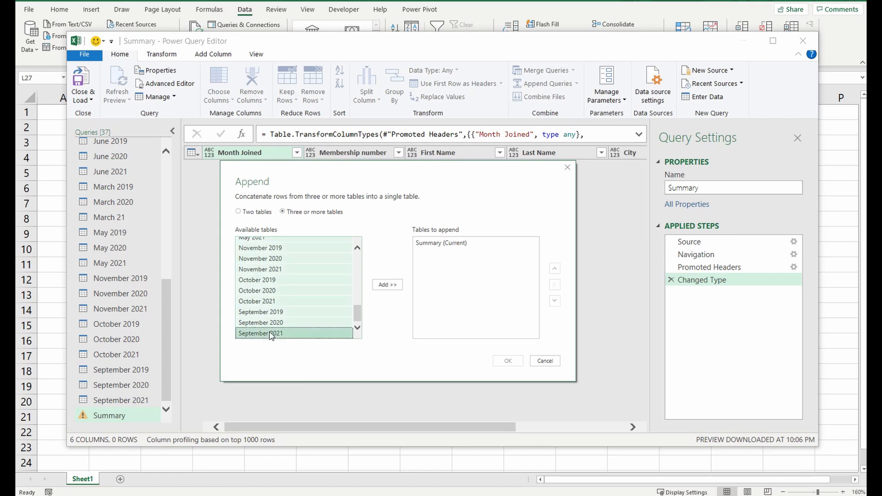
click(384, 285)
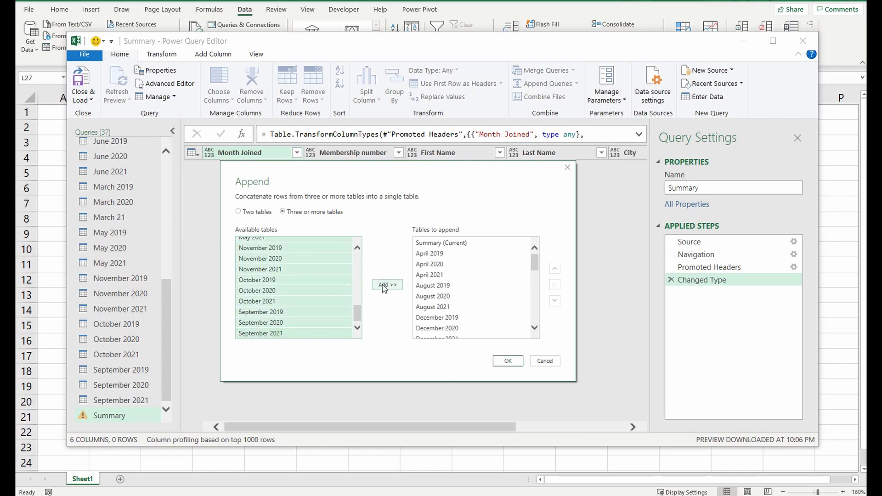
Step: Place April 2019 first after Summary in the append order and confirm
click(436, 254)
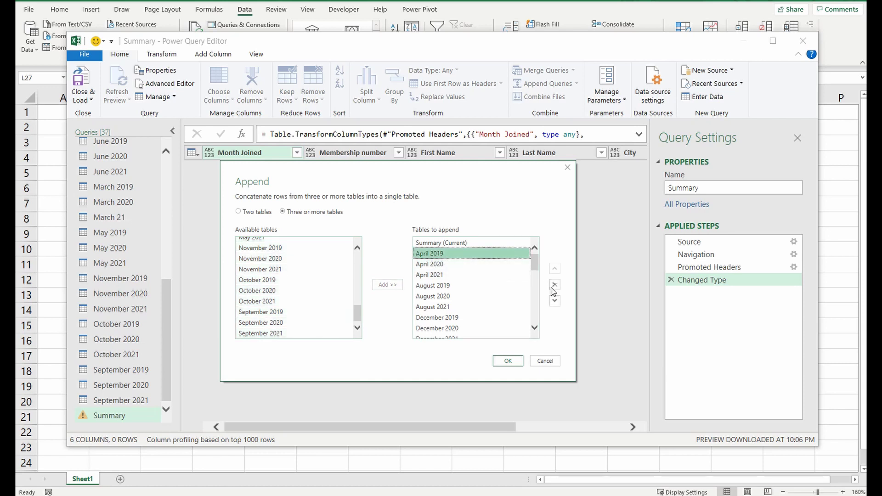
click(555, 302)
click(555, 301)
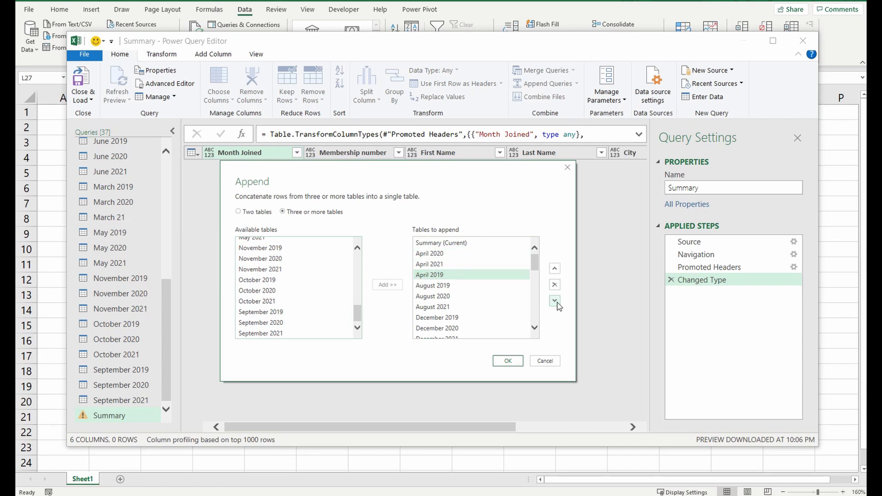
click(555, 269)
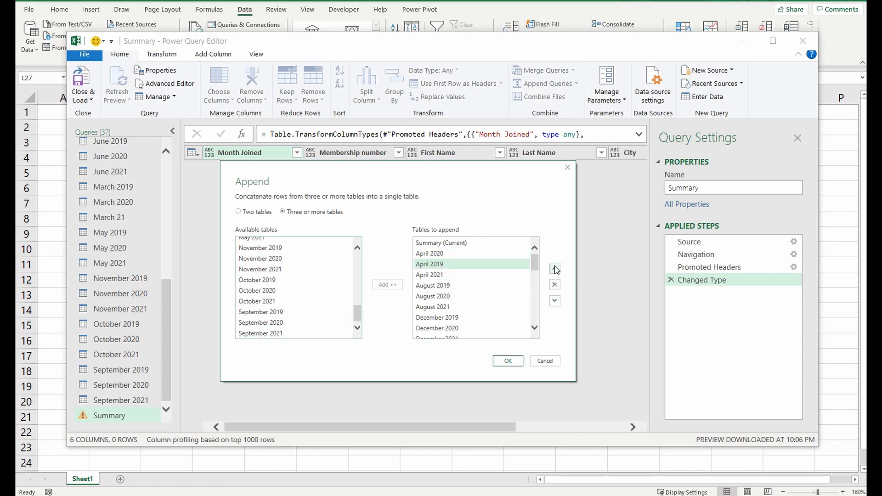
click(555, 269)
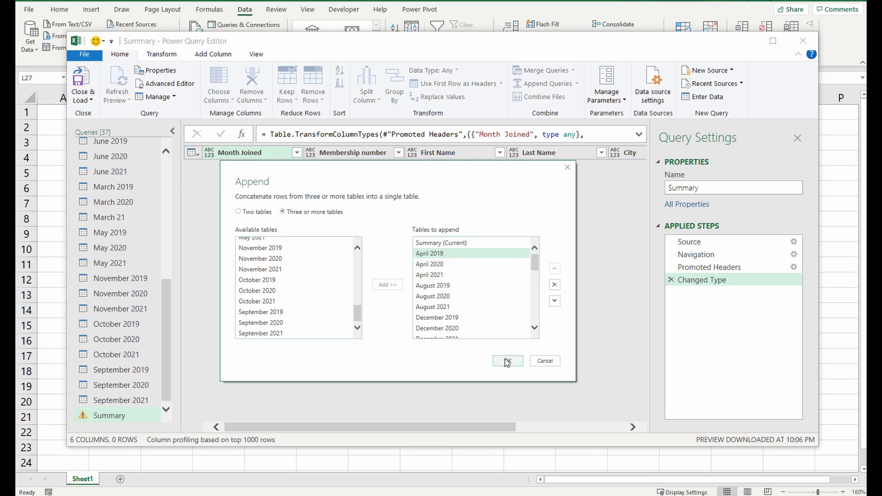
click(507, 362)
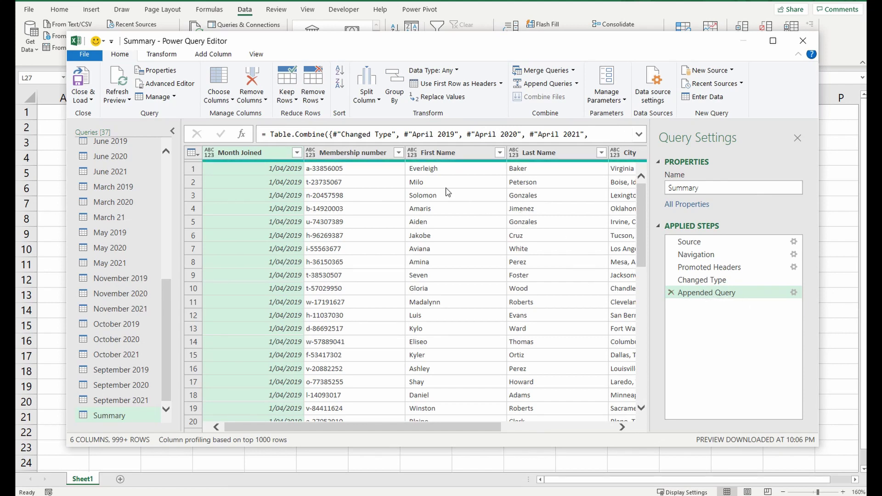
Step: Close & Load the Summary query, filling the Summary sheet with 12,494 combined rows
click(81, 87)
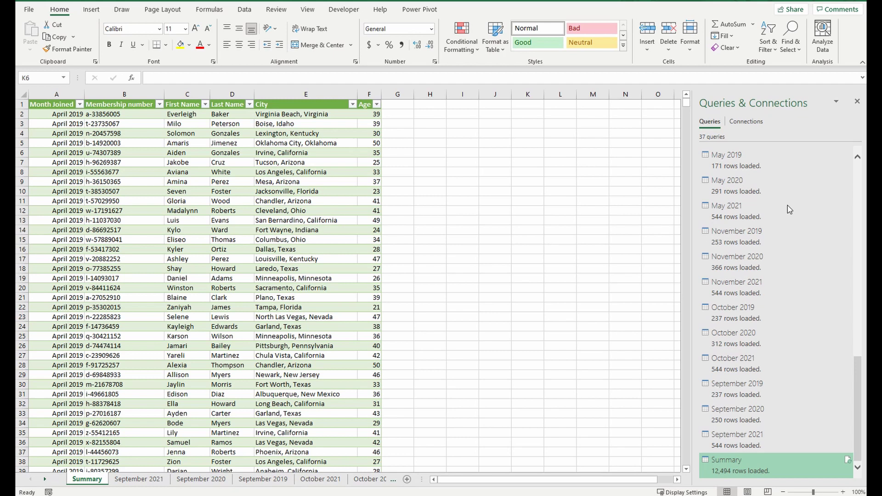
click(149, 480)
click(149, 481)
key(ctrl+Page_Down)
key(ctrl+Page_Down)
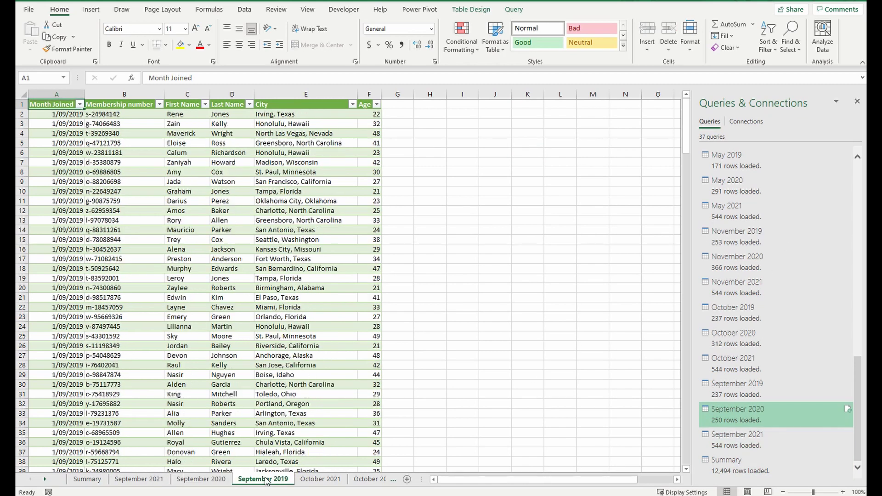
click(136, 480)
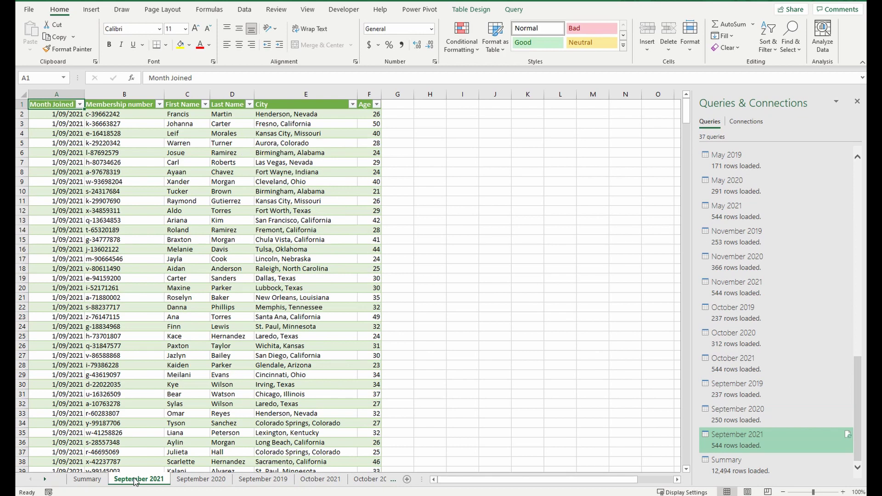
click(87, 480)
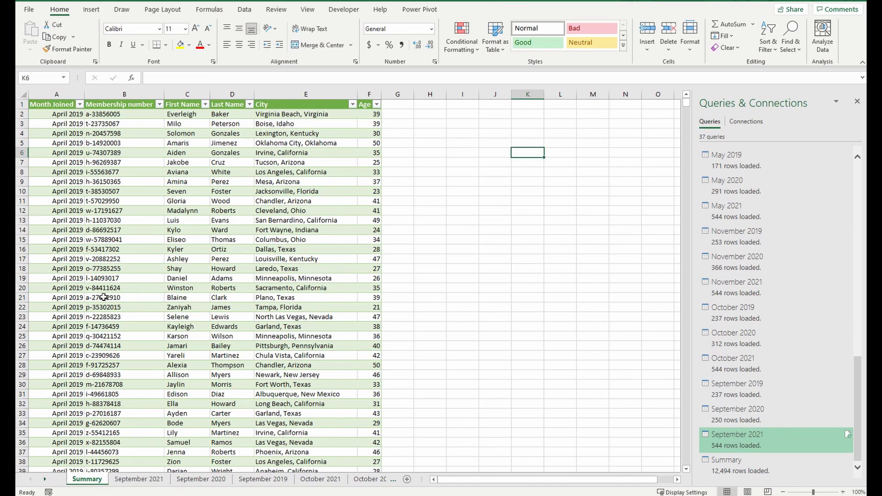
click(61, 247)
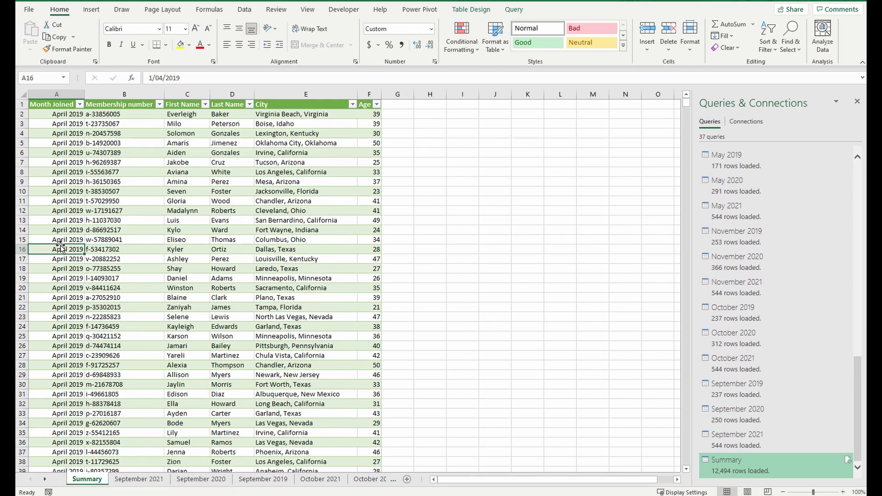